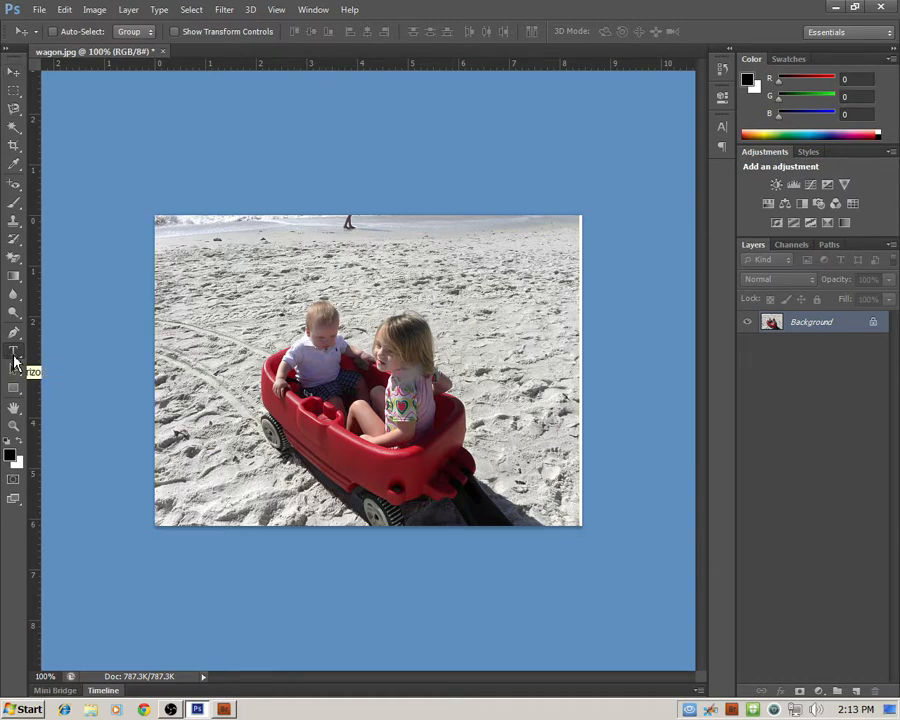
# Step: Add the horizontal text "A Day at the Beach" across the upper part of the photo and move it to fit within the image
pyautogui.click(14, 358)
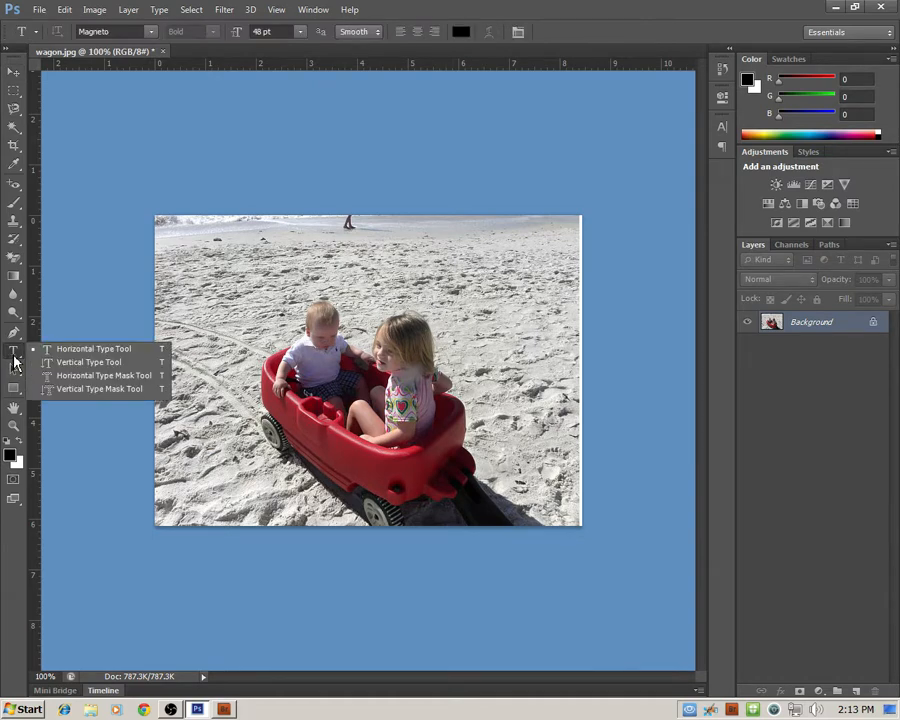
pyautogui.click(72, 352)
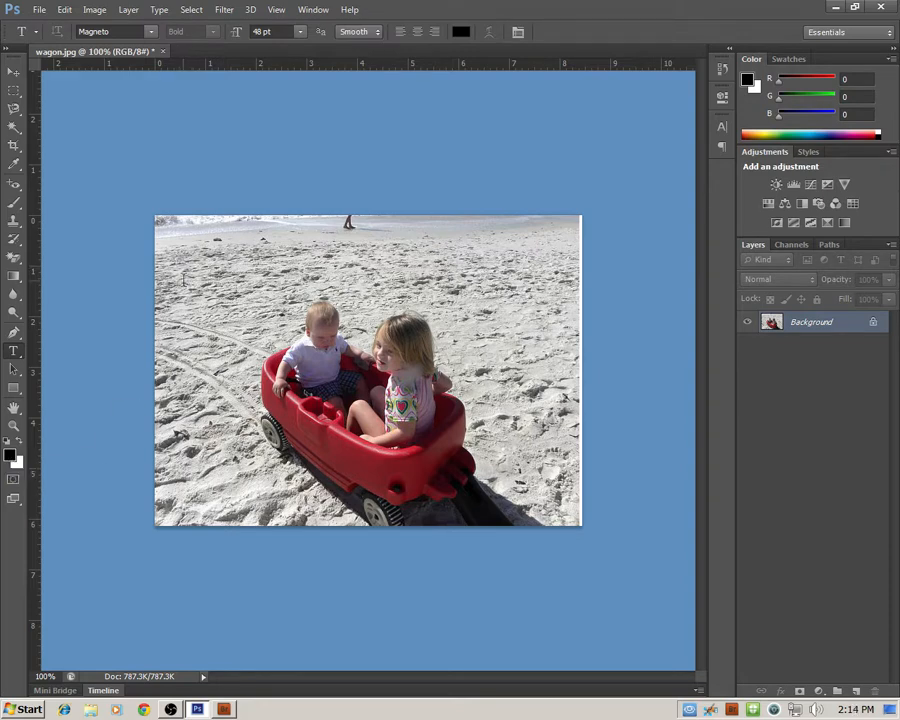
pyautogui.click(185, 272)
pyautogui.write('A')
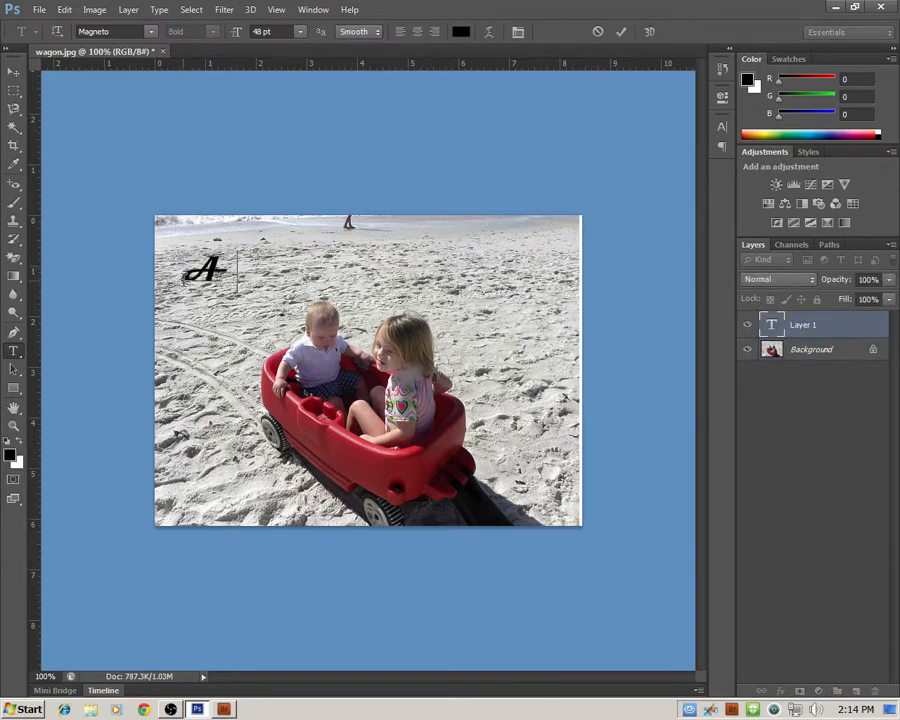
pyautogui.write(' Da')
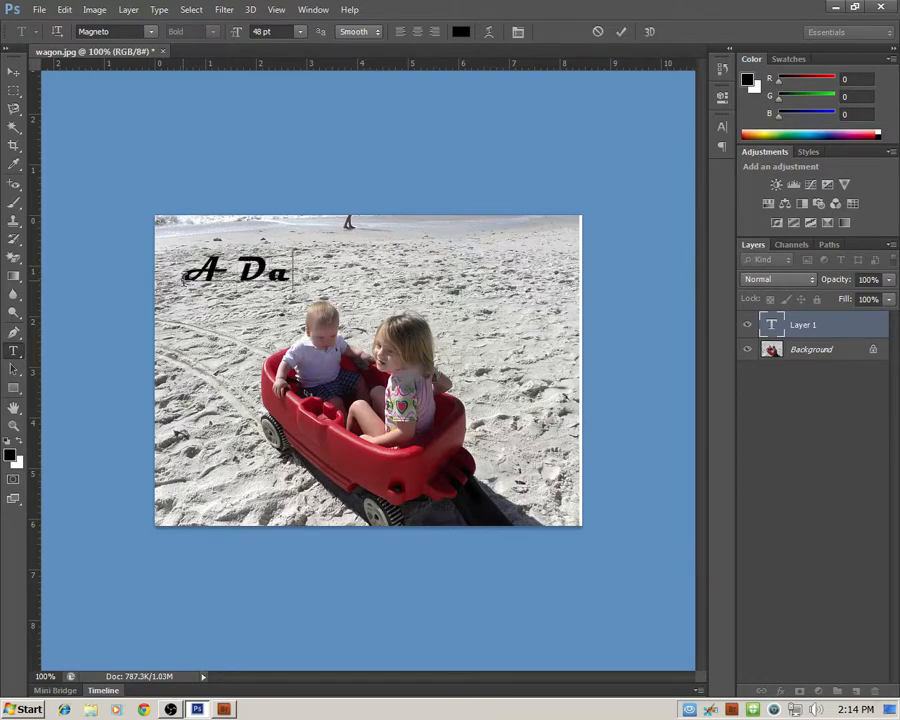
pyautogui.write('y at')
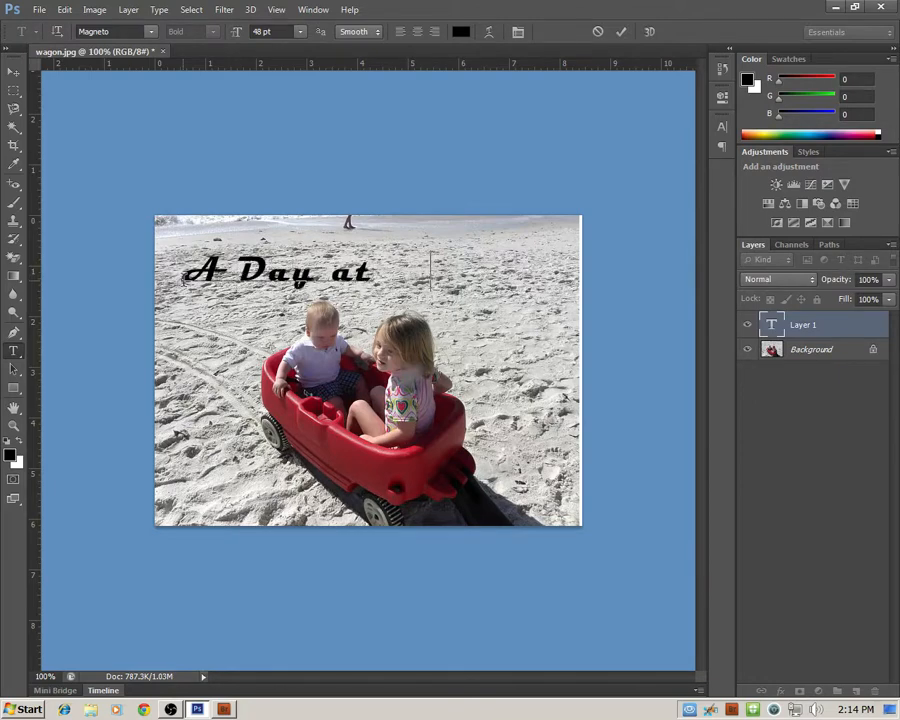
pyautogui.write(' the Beach')
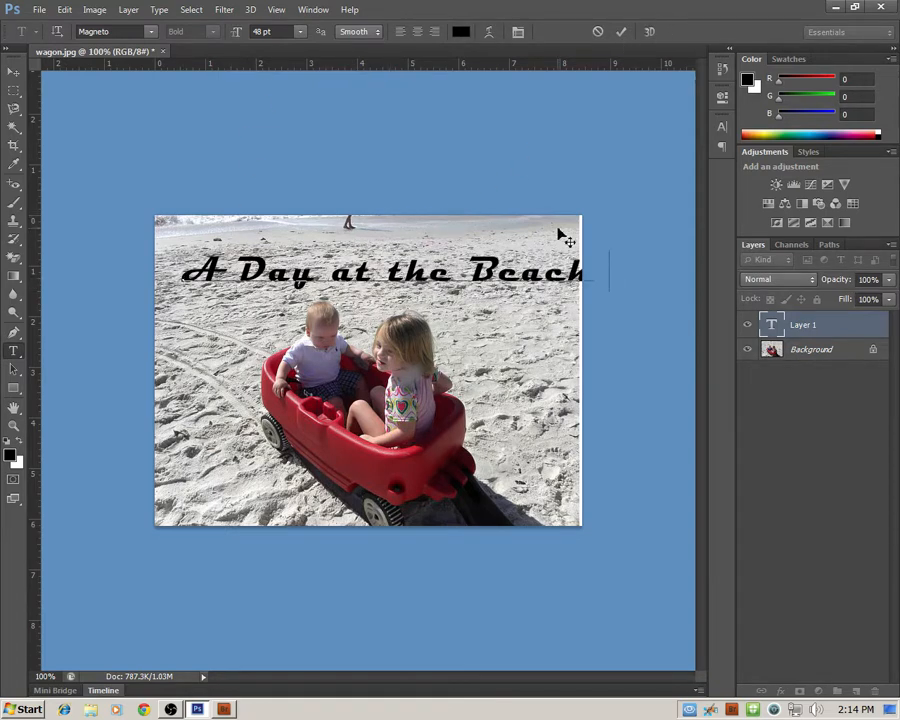
pyautogui.click(622, 34)
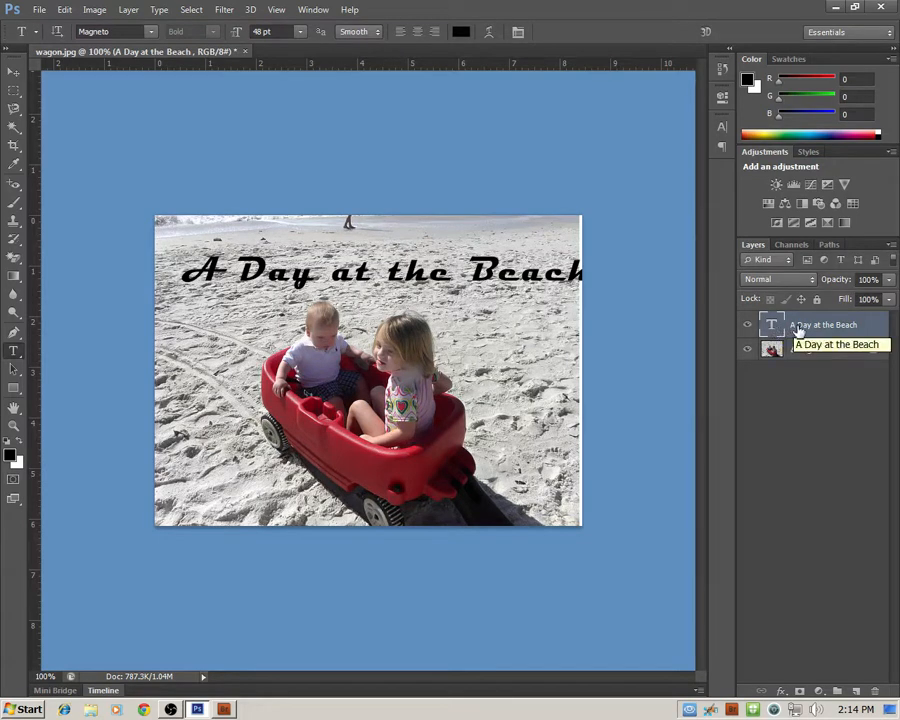
pyautogui.click(14, 78)
pyautogui.moveTo(337, 285); pyautogui.dragTo(322, 274)
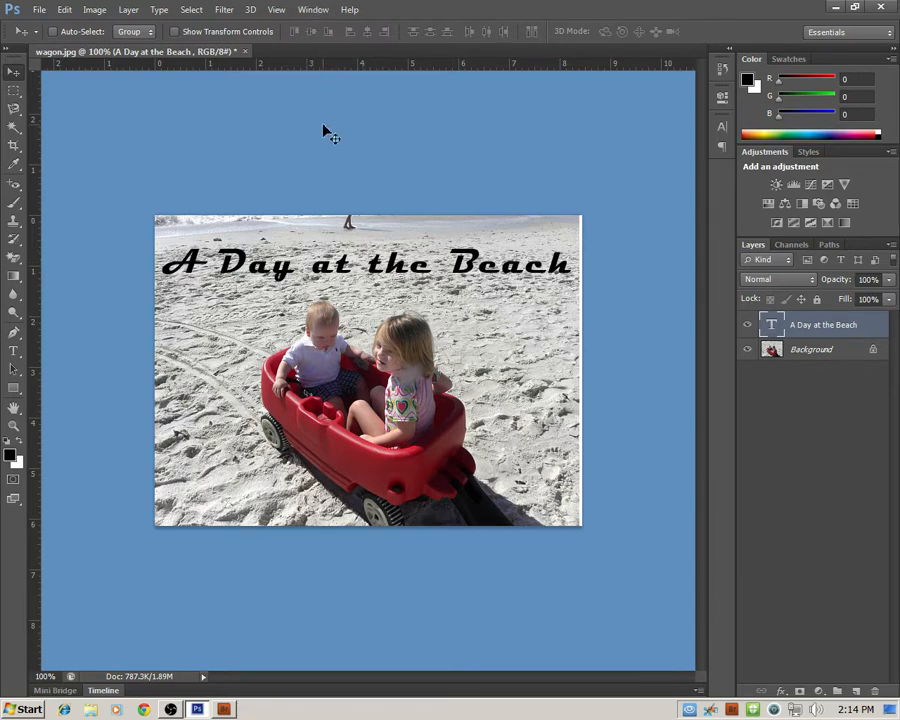
# Step: Show the character settings and change the title's font to Matura MT Script, previewing neighbouring fonts
pyautogui.click(314, 10)
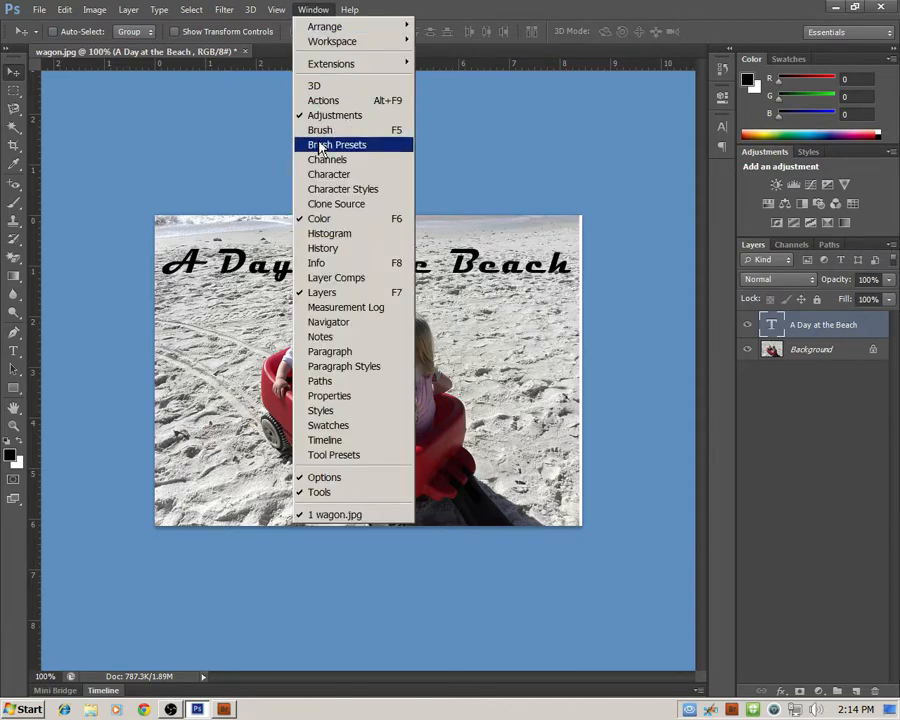
pyautogui.click(319, 176)
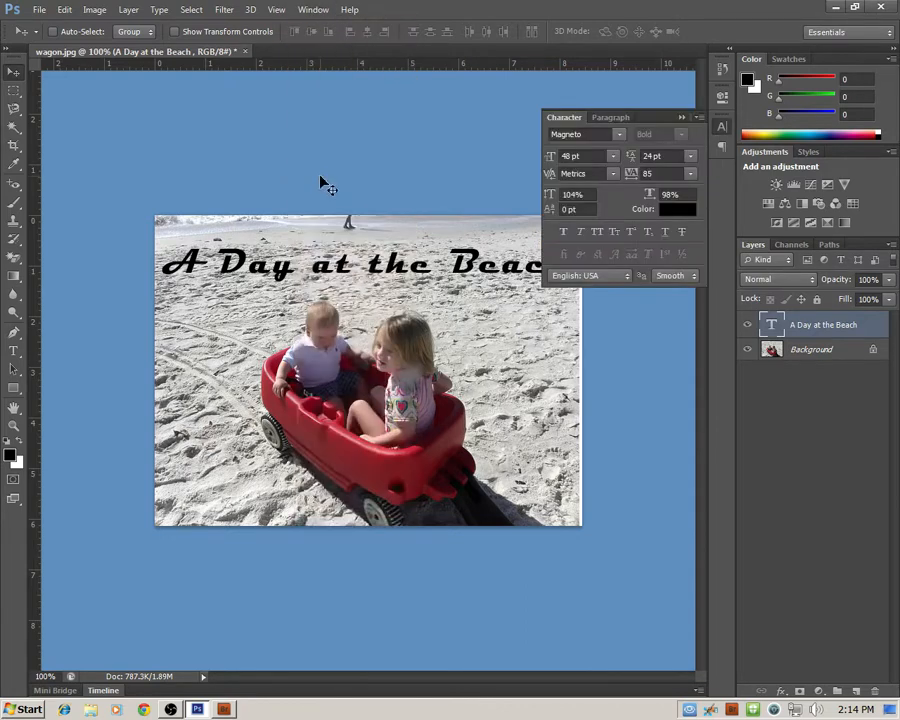
pyautogui.click(562, 137)
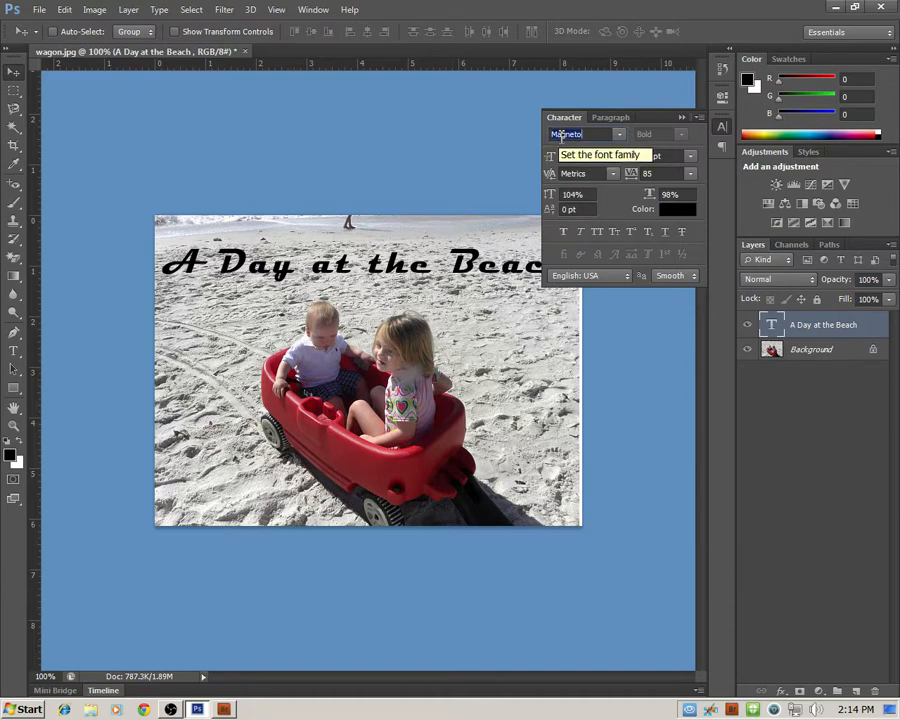
pyautogui.press('Down')
pyautogui.press('Down')
pyautogui.press('Down')
pyautogui.press('Down')
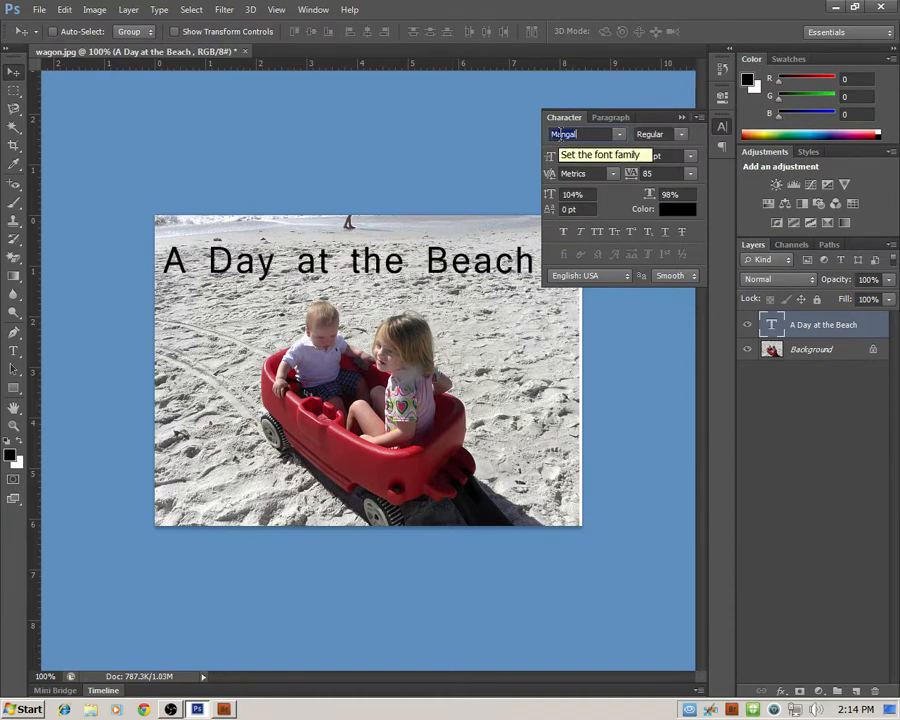
pyautogui.press('Down')
pyautogui.press('Down')
pyautogui.press('Down')
pyautogui.press('Down')
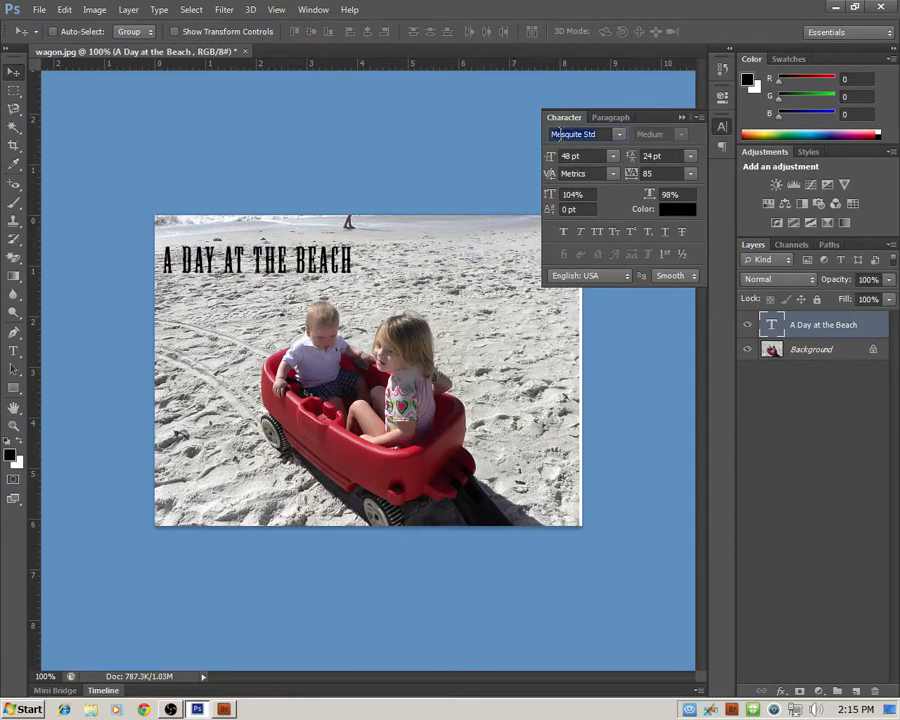
pyautogui.press('Up')
pyautogui.press('Down')
pyautogui.press('Down')
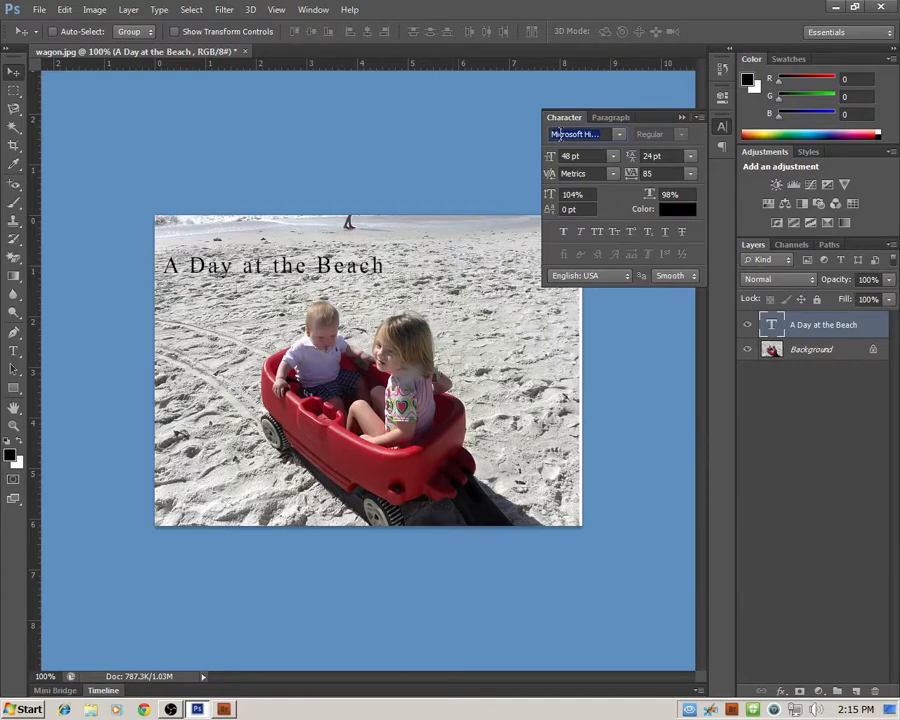
pyautogui.press('Down')
pyautogui.press('Down')
pyautogui.press('Down')
pyautogui.press('Down')
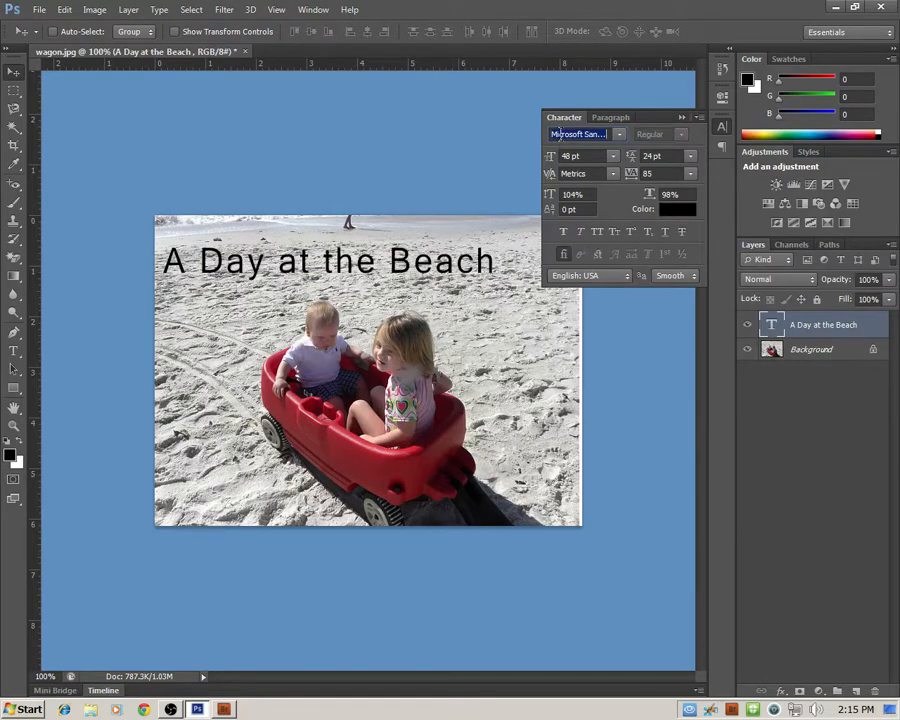
pyautogui.press('Down')
pyautogui.press('Up')
pyautogui.press('Up')
pyautogui.press('Up')
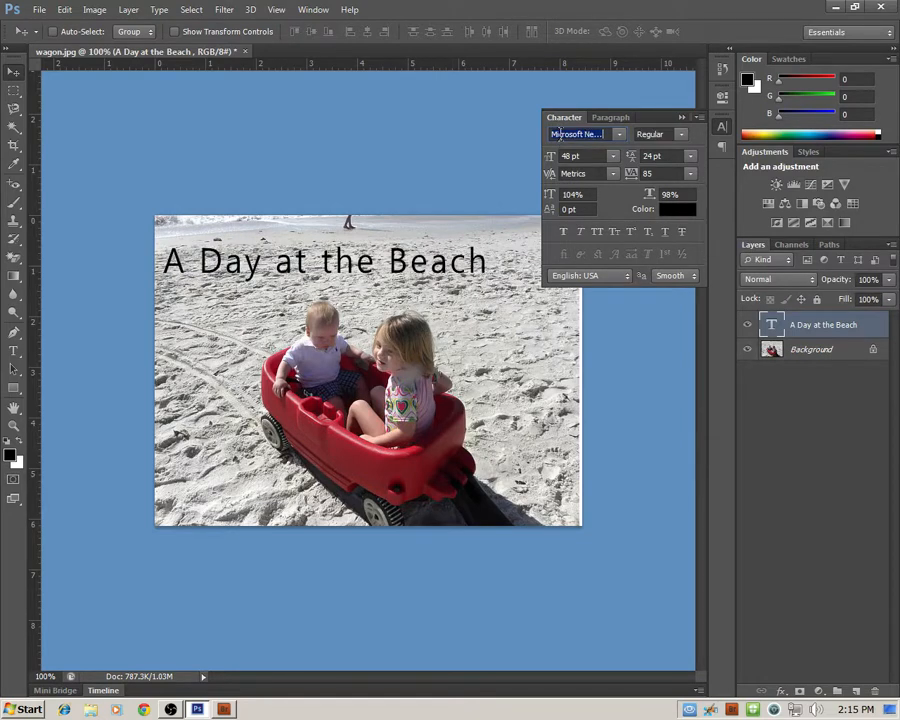
pyautogui.press('Up')
pyautogui.press('Up')
pyautogui.press('Up')
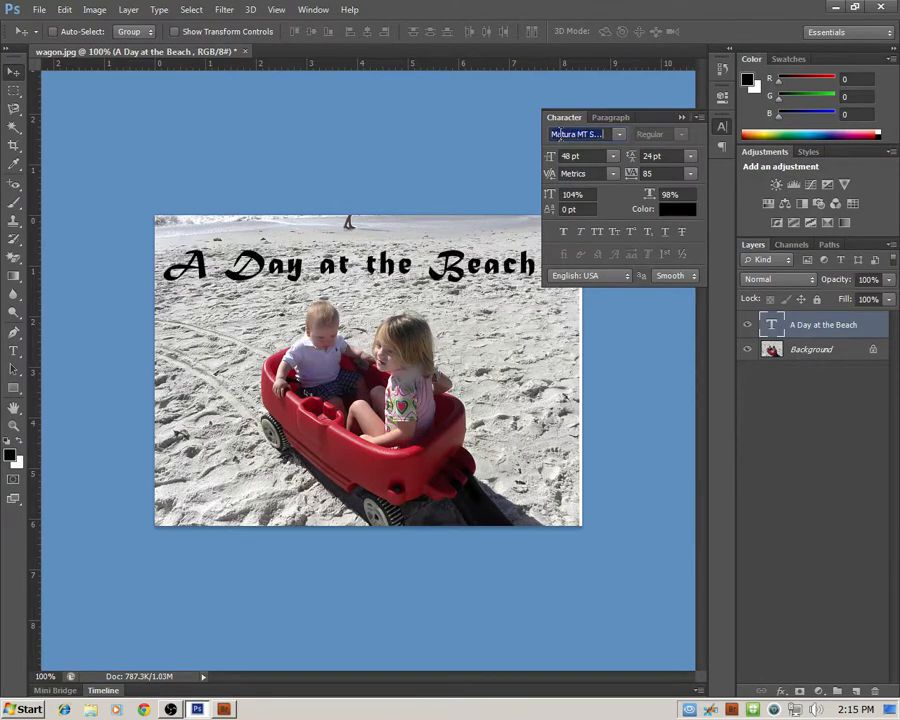
pyautogui.press('Up')
pyautogui.press('Down')
pyautogui.click(565, 156)
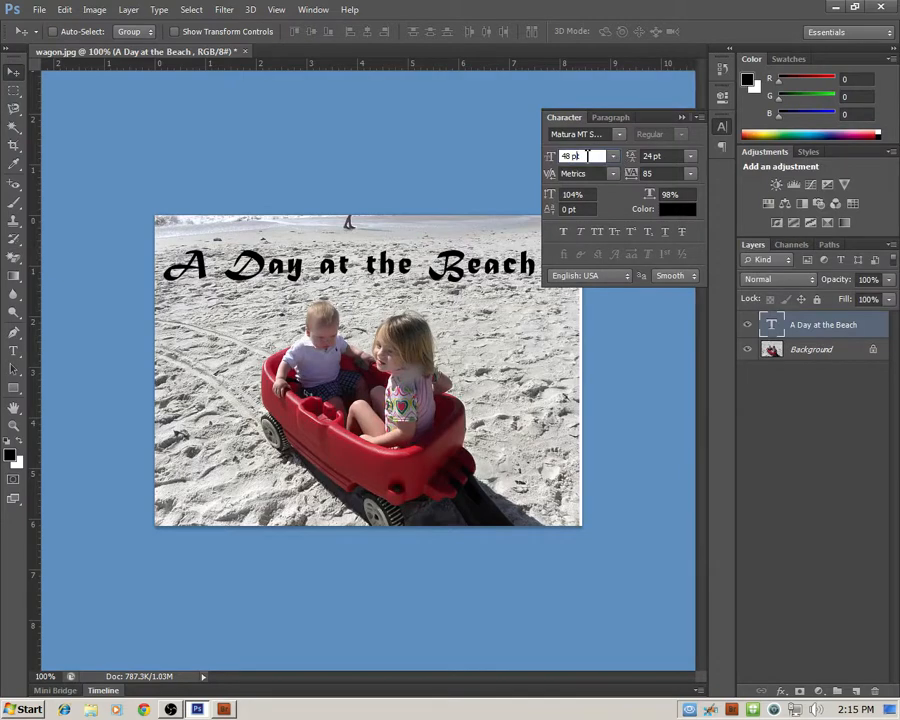
pyautogui.moveTo(554, 157)
pyautogui.mouseDown()
pyautogui.moveTo(534, 157)
pyautogui.moveTo(566, 160)
pyautogui.moveTo(549, 159)
pyautogui.mouseUp()
pyautogui.click(552, 180)
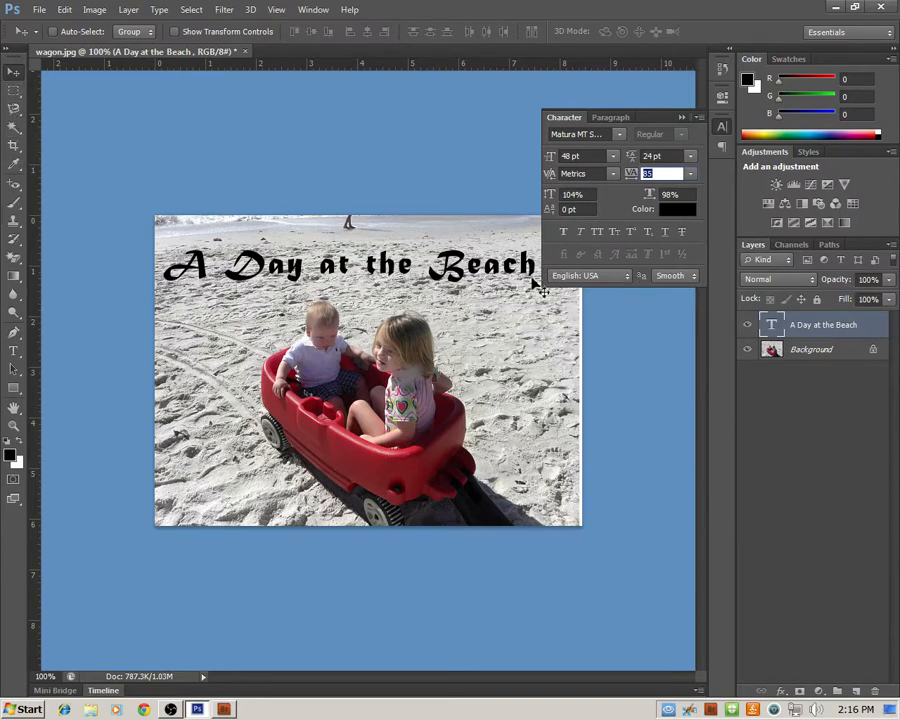
# Step: Nudge the title slightly, select all of its text and set the tracking to 65
pyautogui.moveTo(536, 268)
pyautogui.mouseDown()
pyautogui.moveTo(489, 269)
pyautogui.moveTo(539, 270)
pyautogui.mouseUp()
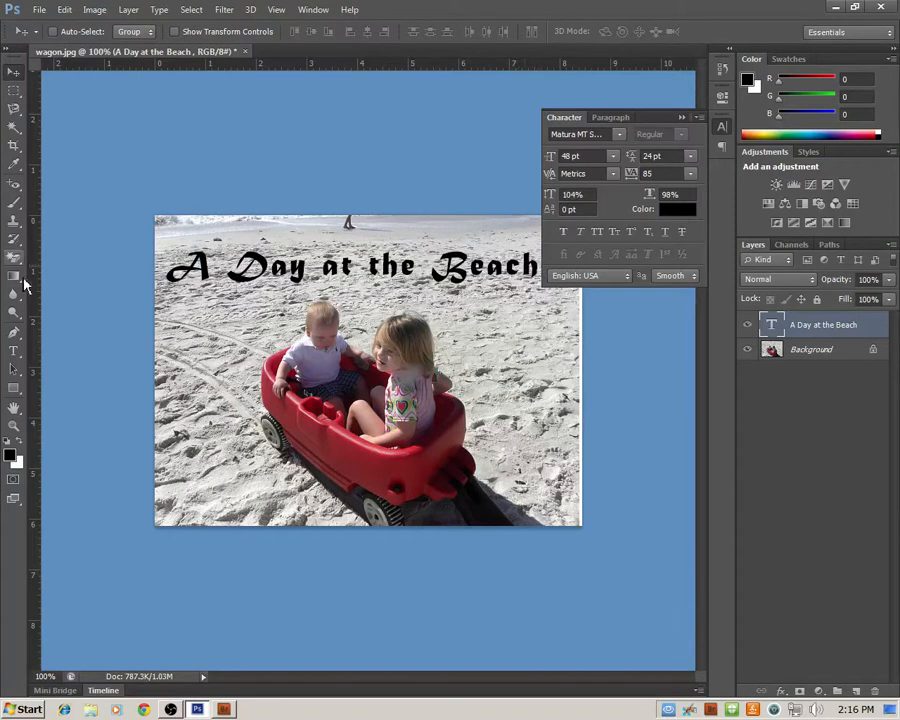
pyautogui.click(15, 352)
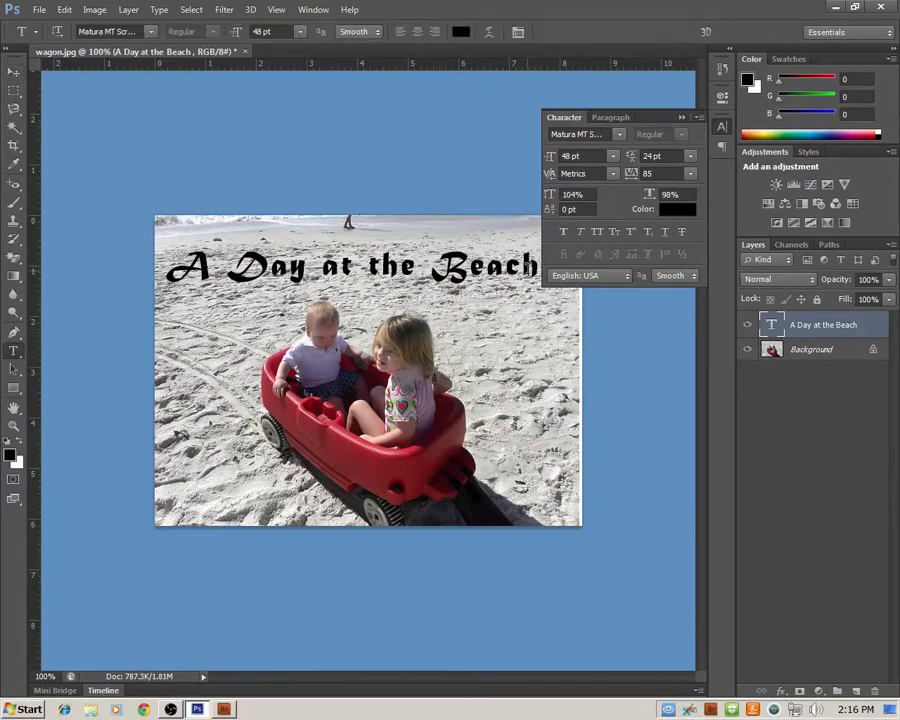
pyautogui.moveTo(540, 268); pyautogui.dragTo(160, 268)
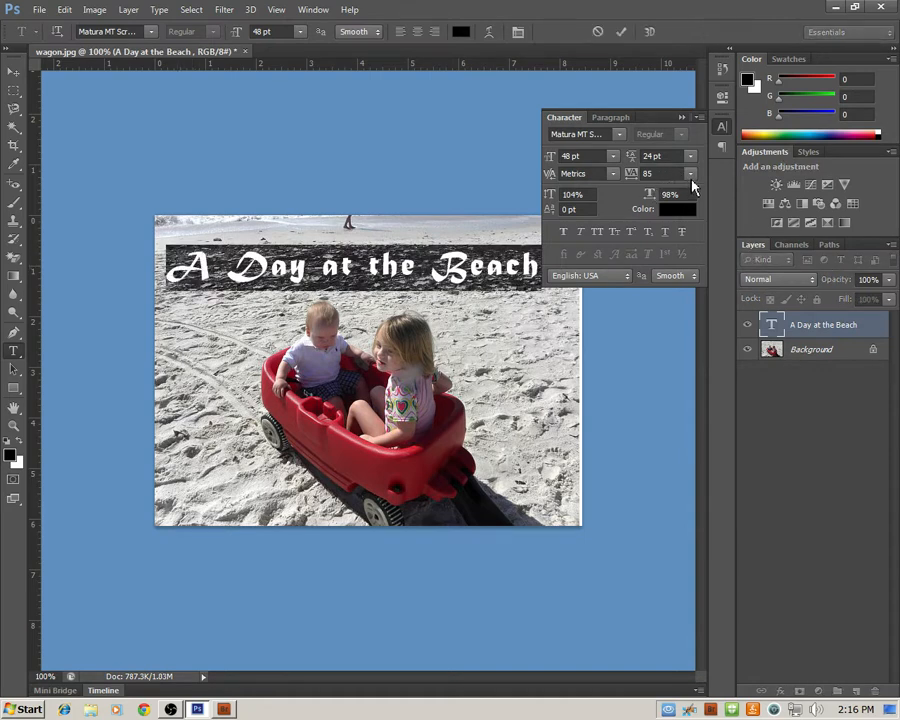
pyautogui.click(632, 175)
pyautogui.moveTo(640, 178); pyautogui.dragTo(639, 178)
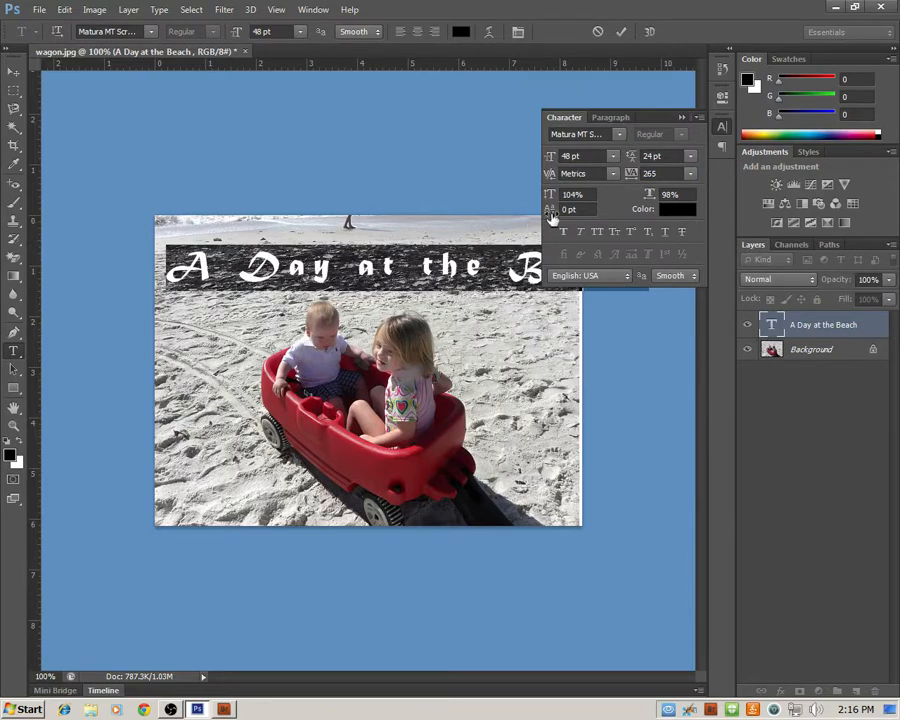
pyautogui.moveTo(641, 177); pyautogui.dragTo(629, 178)
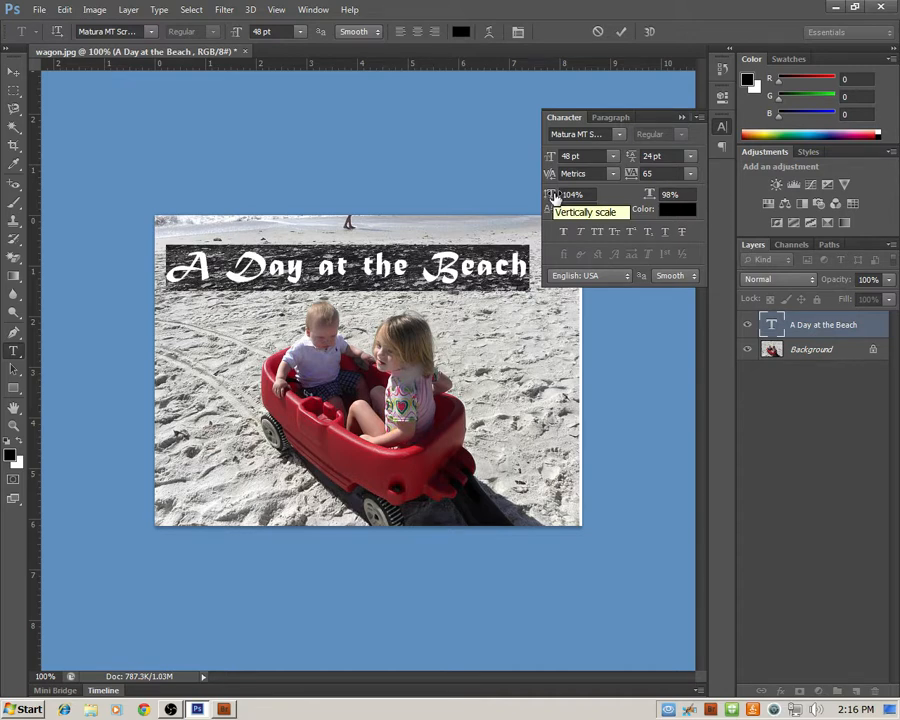
pyautogui.moveTo(555, 196)
pyautogui.mouseDown()
pyautogui.moveTo(584, 196)
pyautogui.moveTo(555, 198)
pyautogui.mouseUp()
pyautogui.moveTo(651, 197)
pyautogui.mouseDown()
pyautogui.moveTo(665, 196)
pyautogui.moveTo(650, 196)
pyautogui.mouseUp()
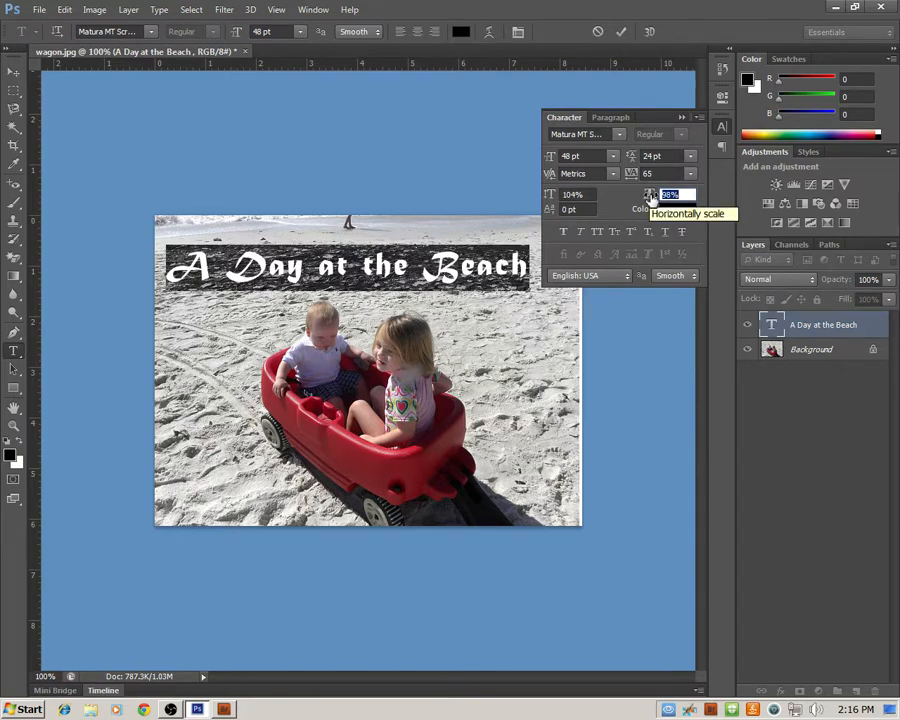
# Step: Set the color of the selected title text to blue-violet 3f07df
pyautogui.click(675, 209)
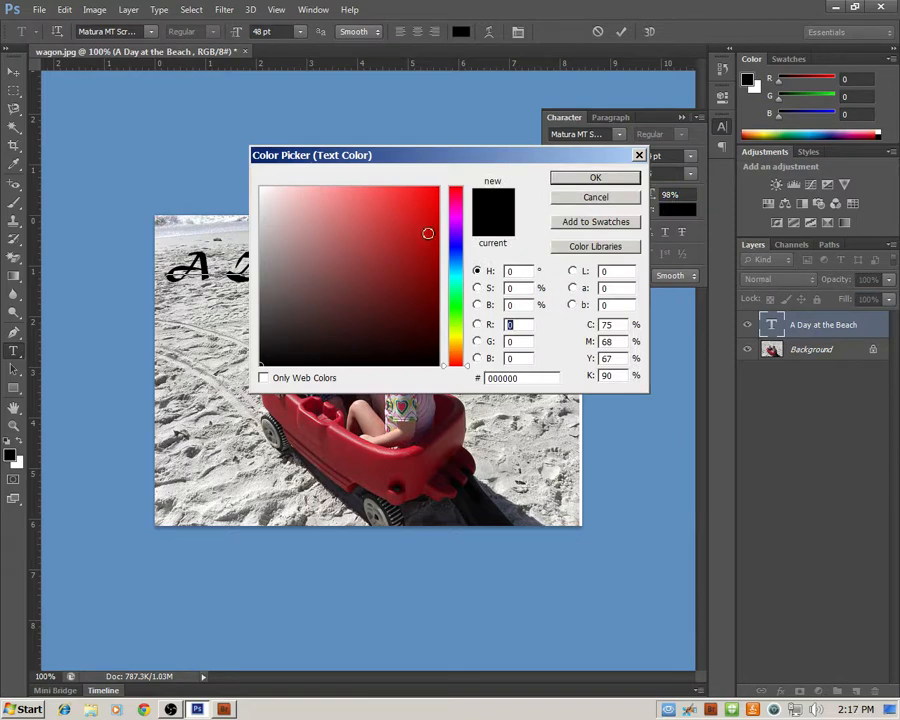
pyautogui.click(456, 238)
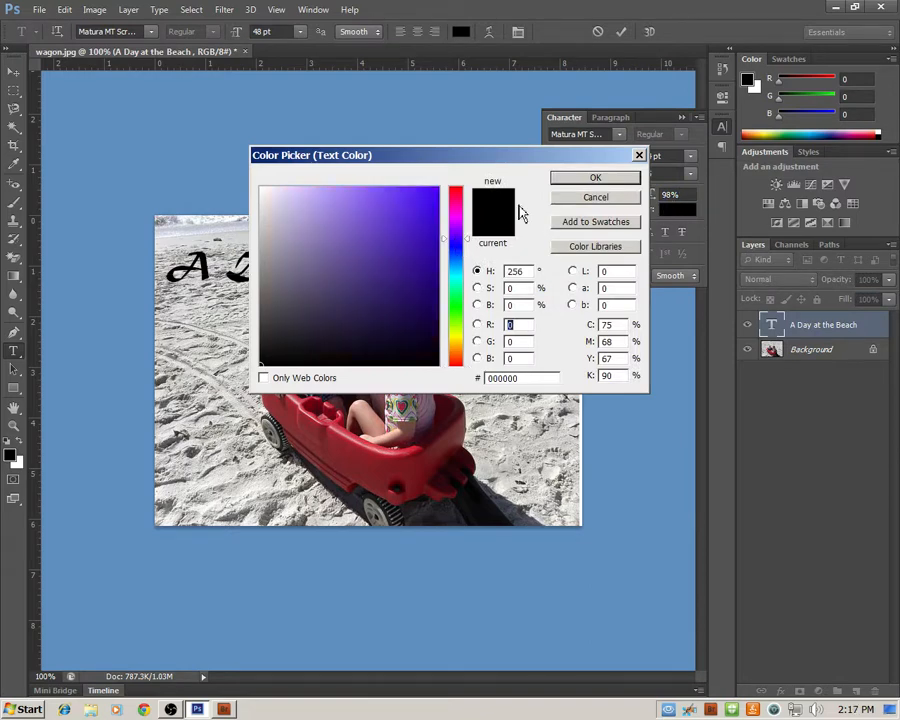
pyautogui.click(434, 211)
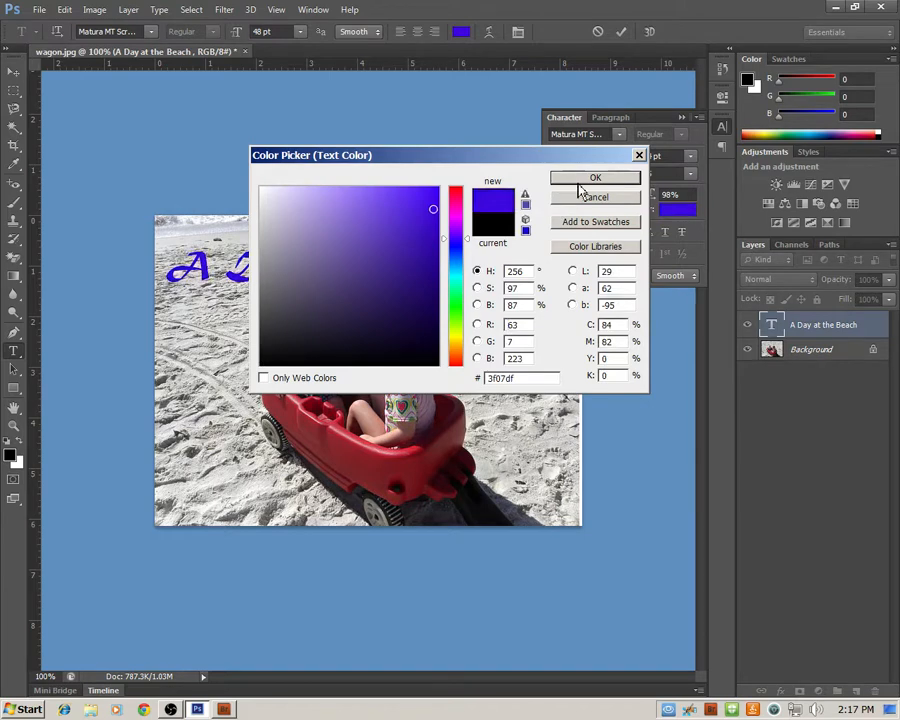
pyautogui.click(595, 178)
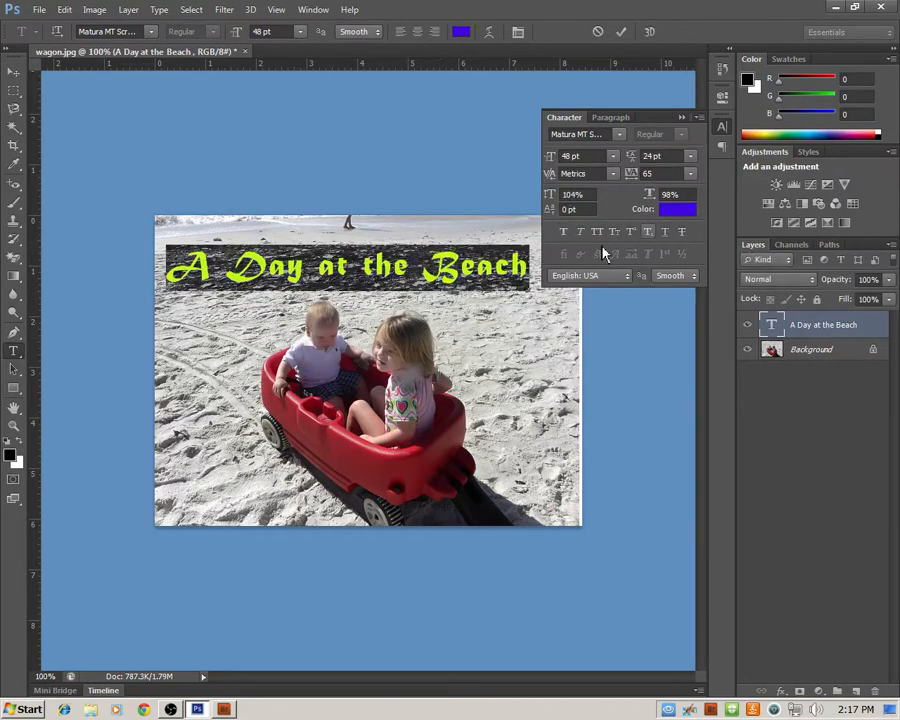
pyautogui.click(668, 212)
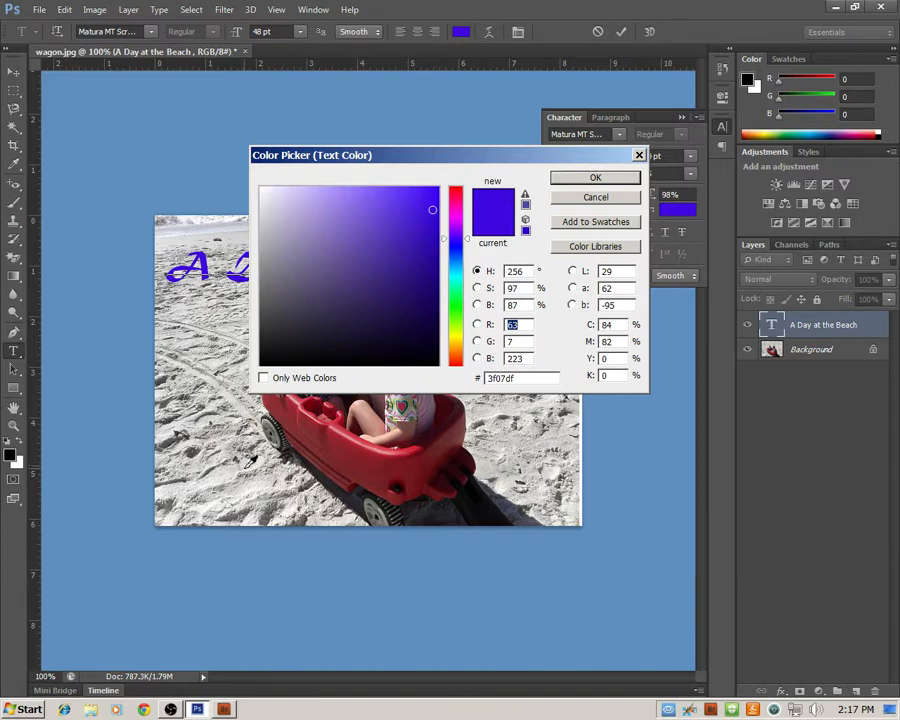
pyautogui.click(206, 423)
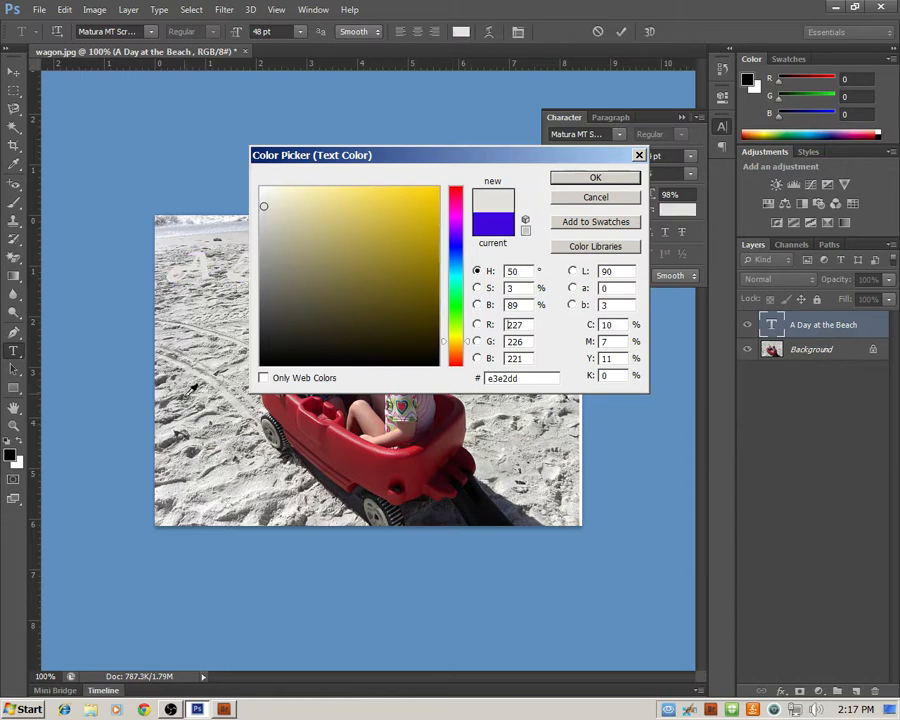
pyautogui.click(204, 372)
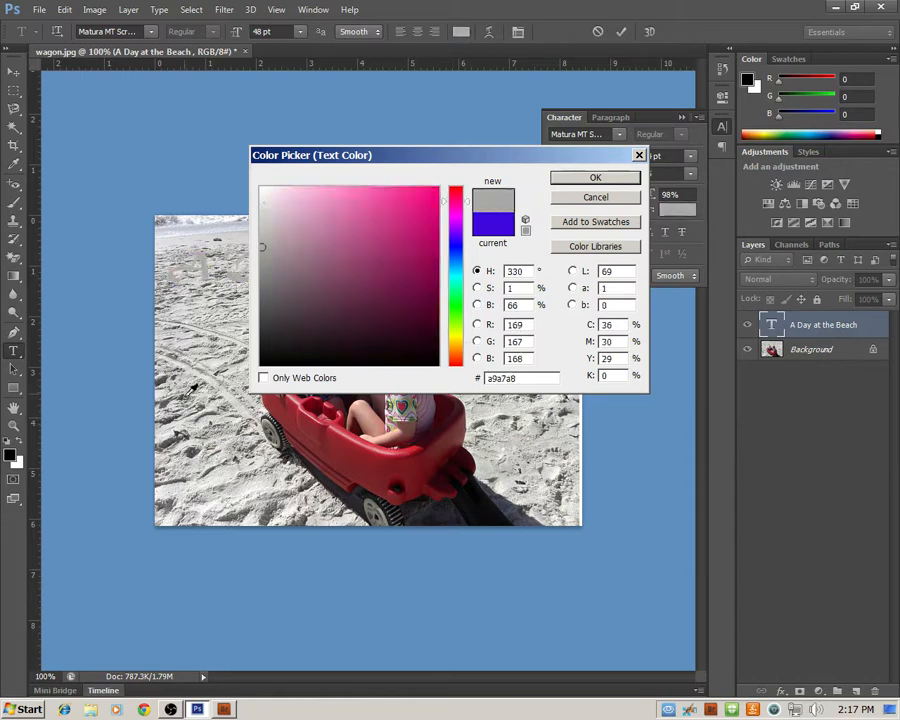
pyautogui.click(532, 449)
pyautogui.click(530, 449)
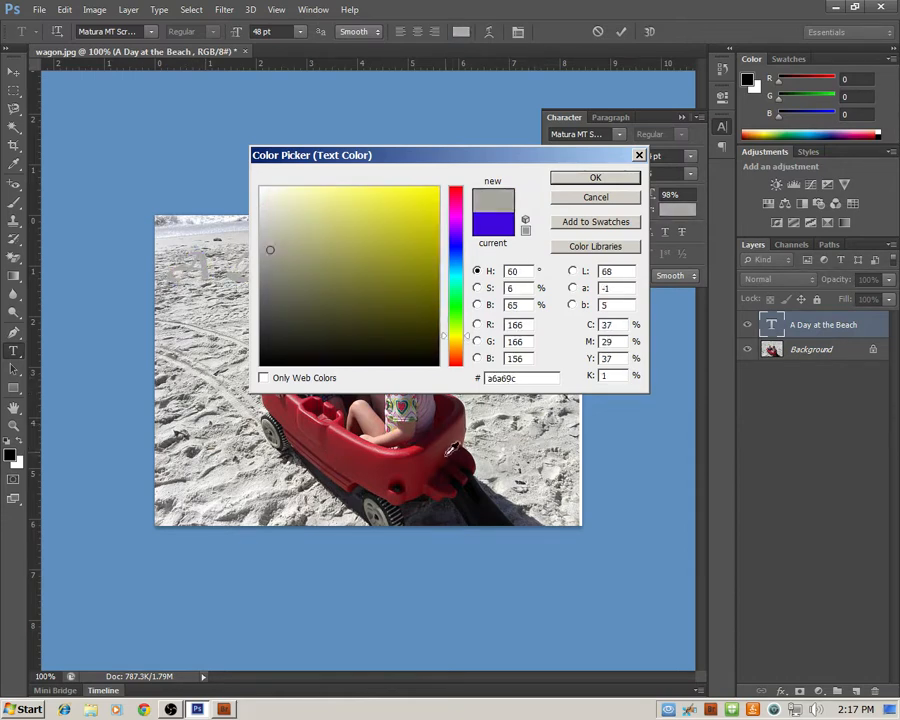
pyautogui.click(438, 448)
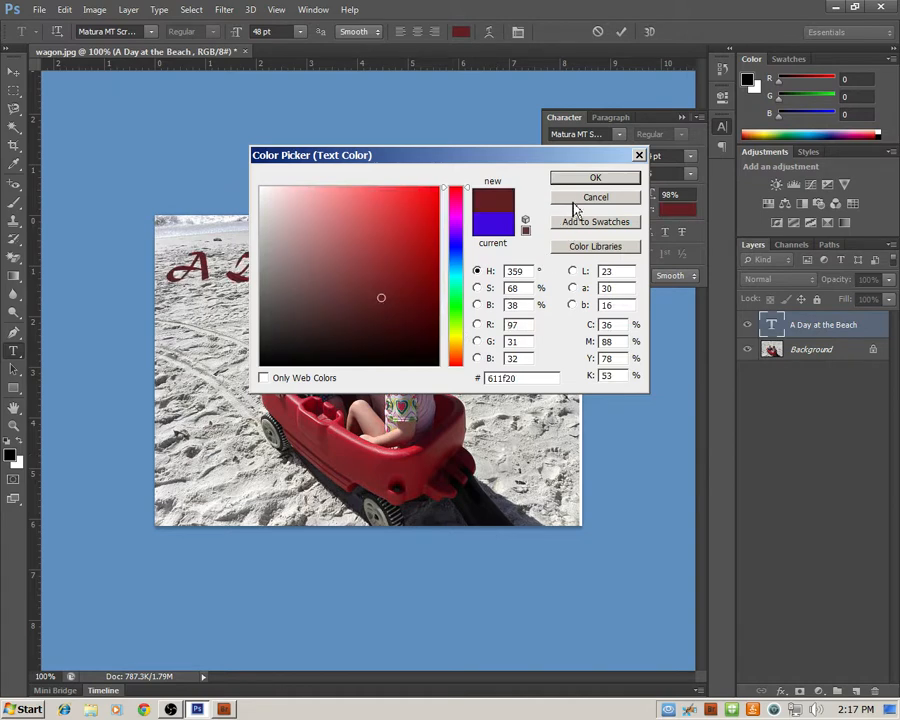
pyautogui.click(576, 199)
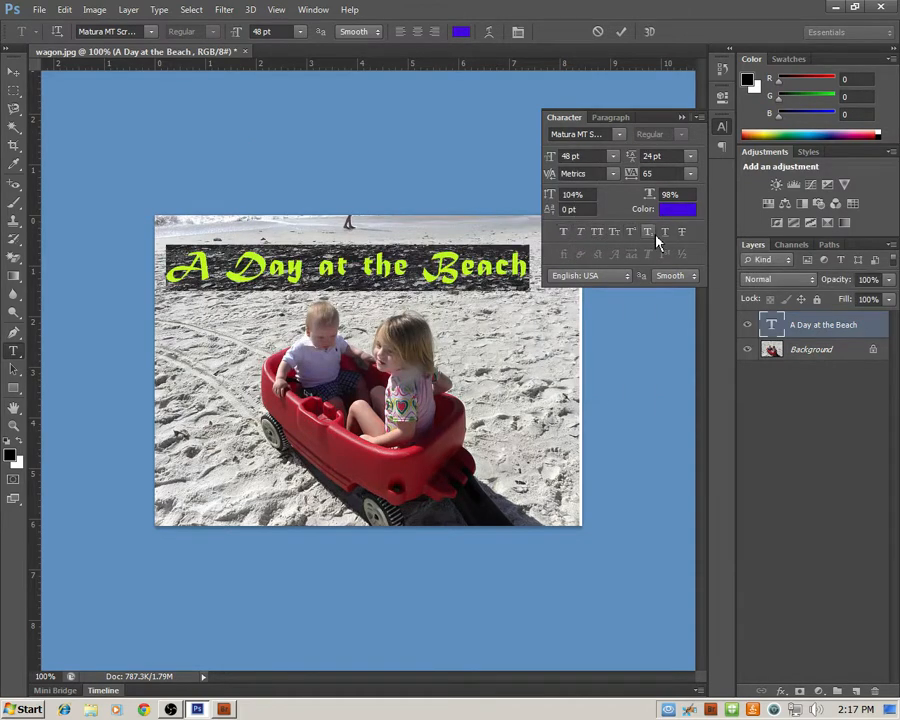
# Step: Commit the formatting edits made to the title text
pyautogui.click(583, 234)
pyautogui.click(621, 31)
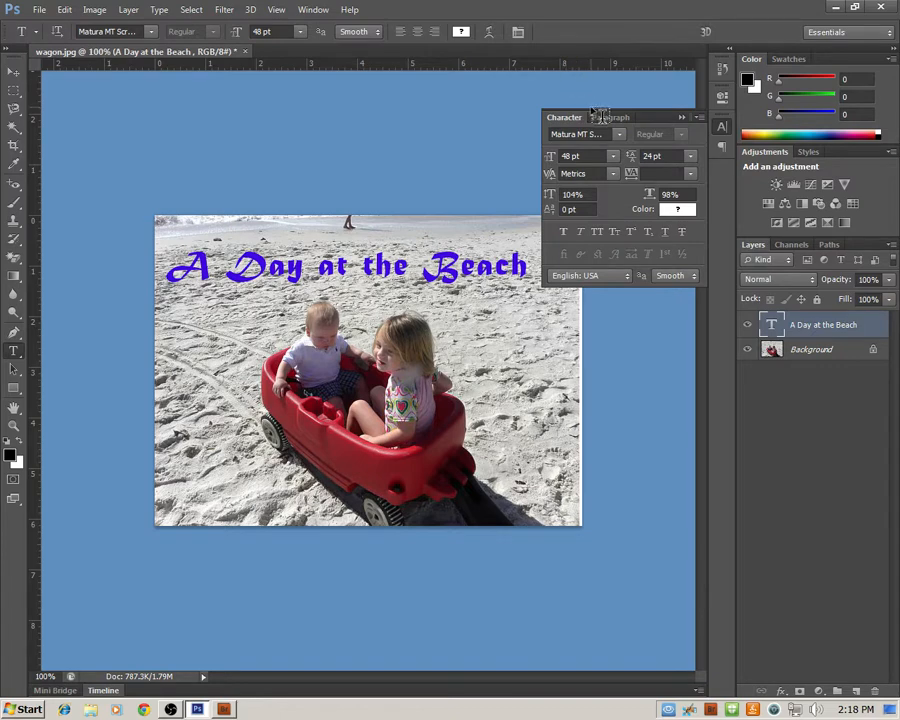
# Step: Collapse the character settings and display them again
pyautogui.click(682, 118)
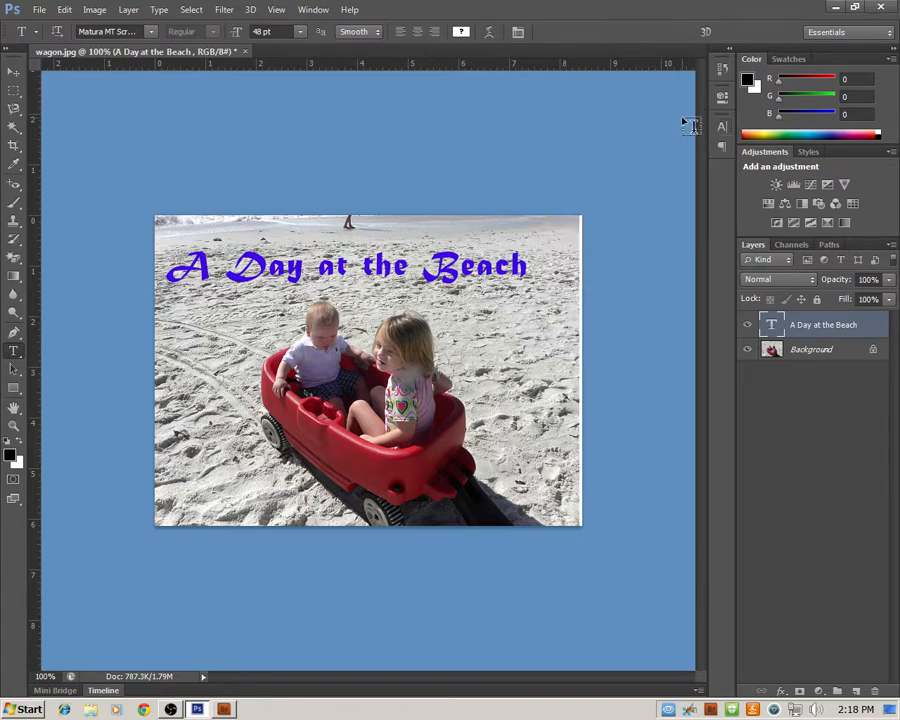
pyautogui.click(318, 12)
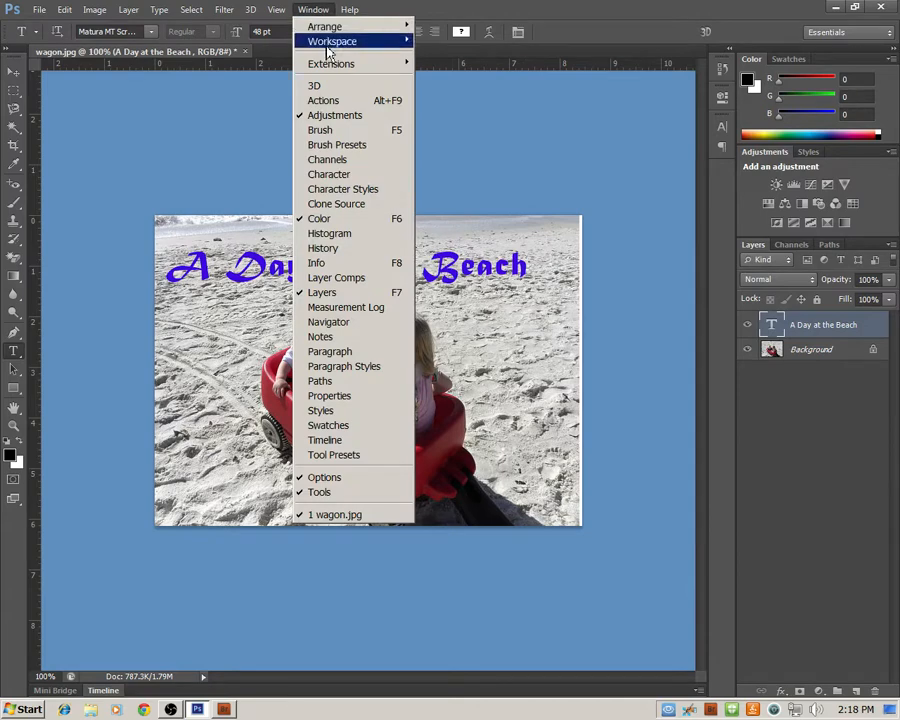
pyautogui.click(340, 175)
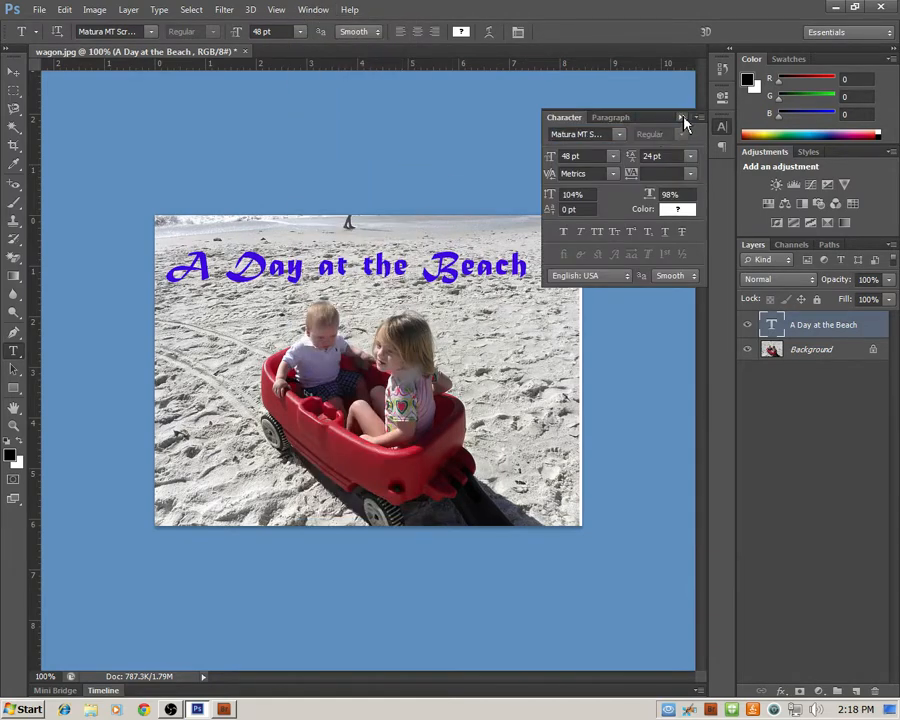